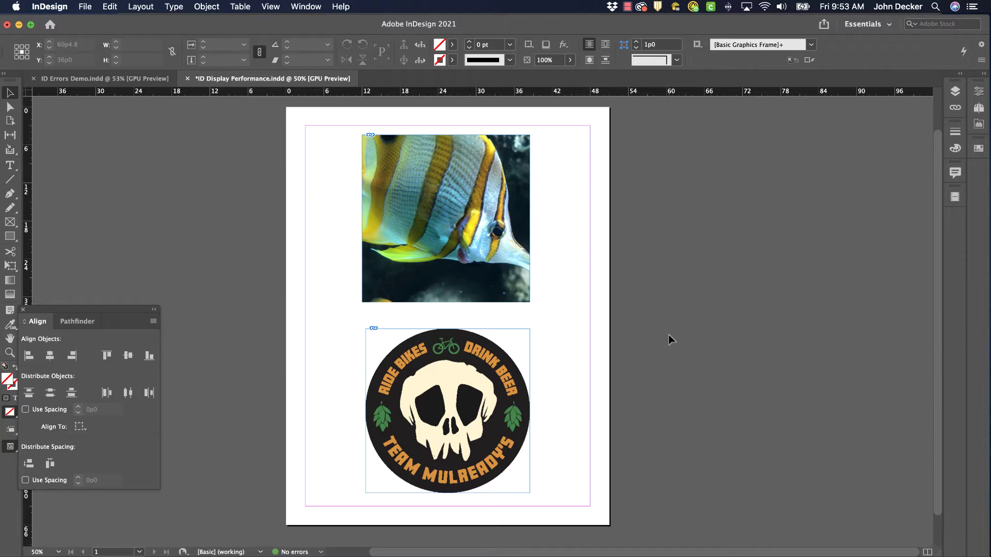
Zoom to 150% and pan across the skull logo and TEAM MULREADY'S lettering to see jagged edges
key(super+equal)
key(super+equal)
key(super+equal)
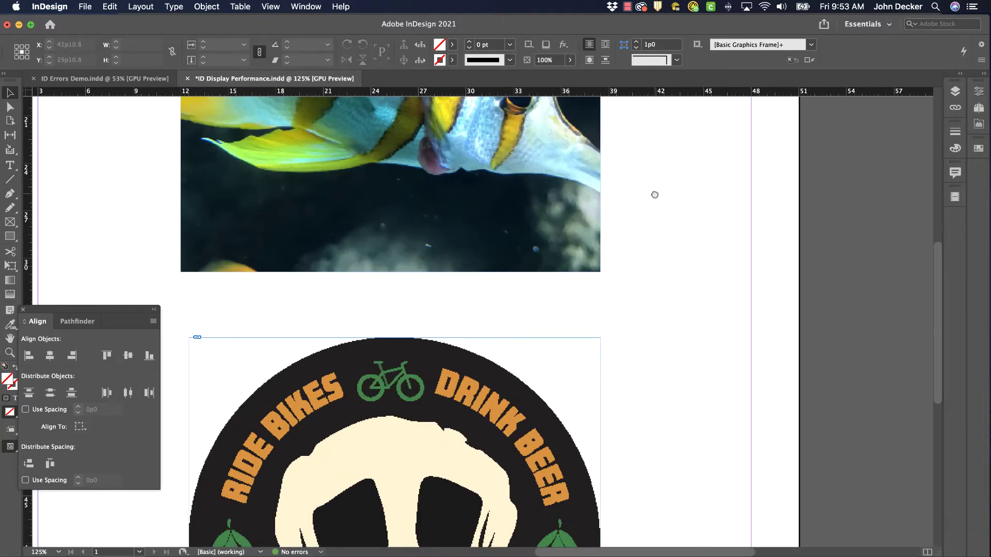
scroll(653, 199, up, 5)
drag(665, 449, 651, 155)
key(super+equal)
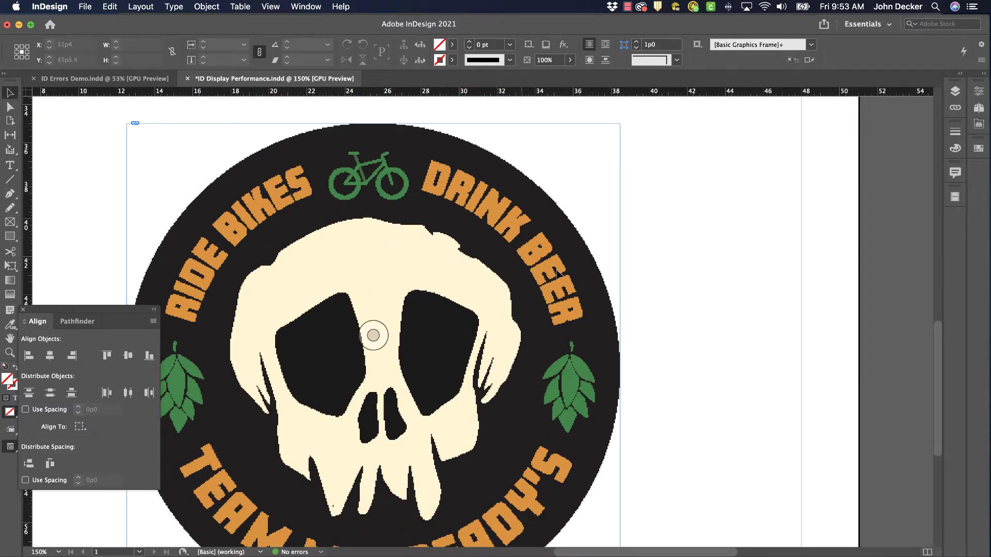
drag(657, 365, 731, 219)
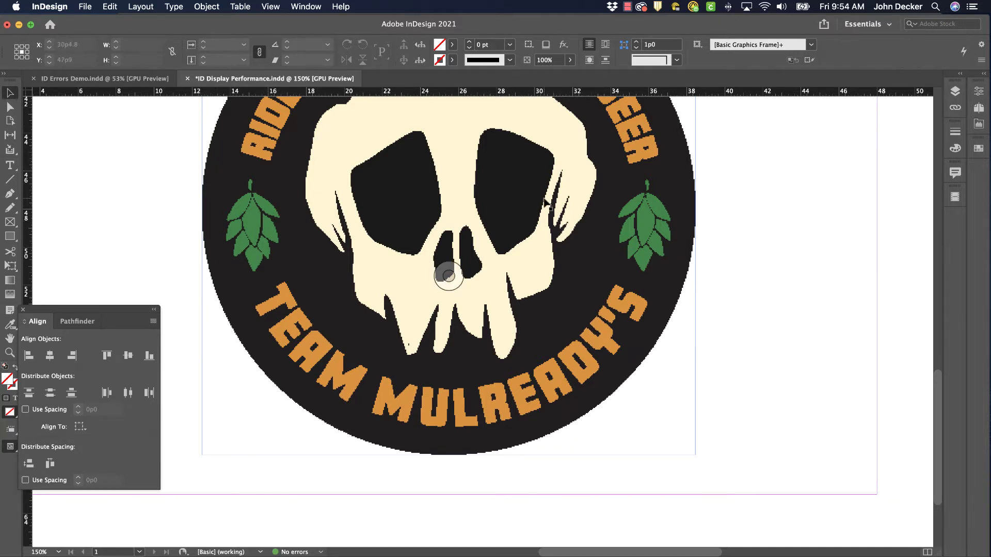
scroll(678, 166, up, 1)
scroll(626, 193, up, 3)
Open ID Display Performance Graphic.ai in Illustrator, zoom into the vector skull, then return to InDesign
key(super+Tab)
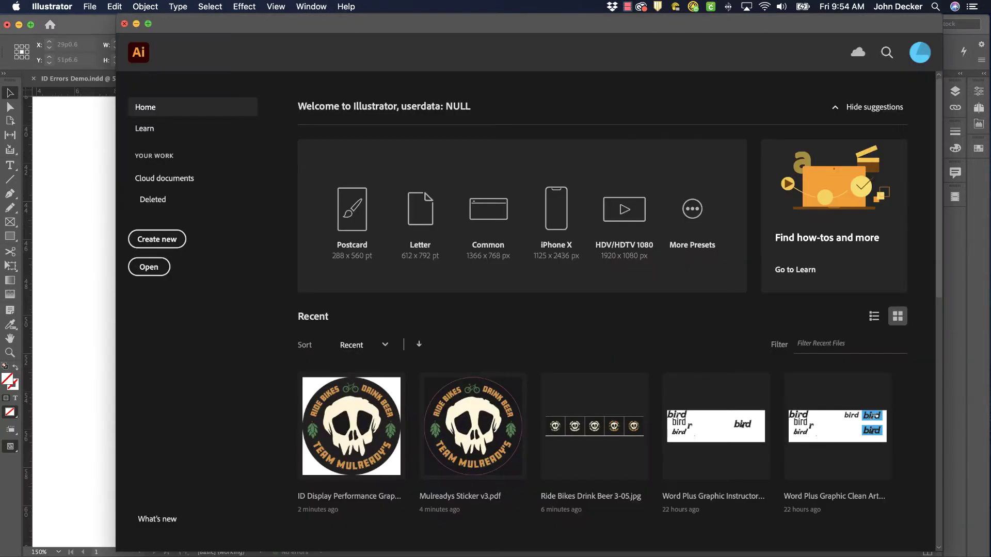
click(363, 467)
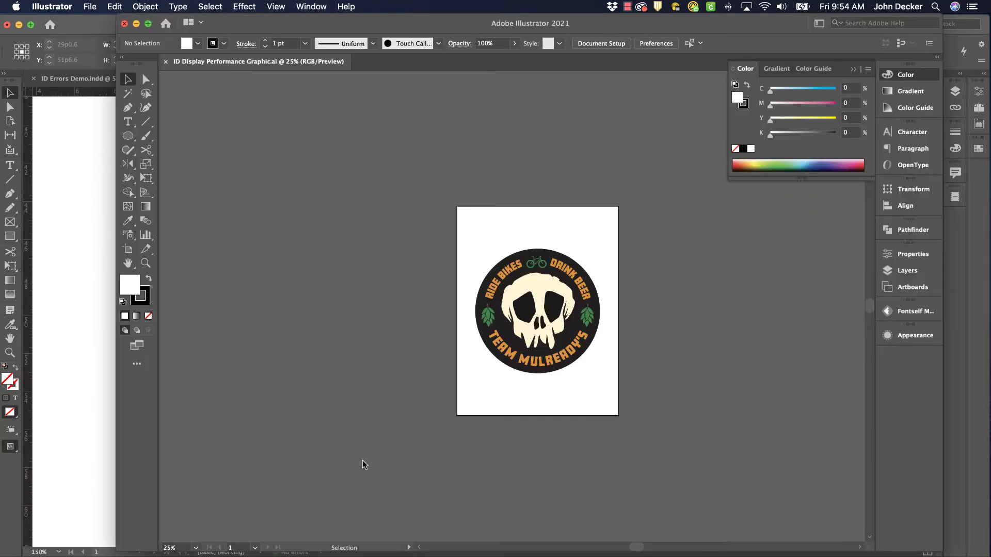
key(super+equal)
key(super+equal)
key(super+equal)
key(super+equal)
key(super+equal)
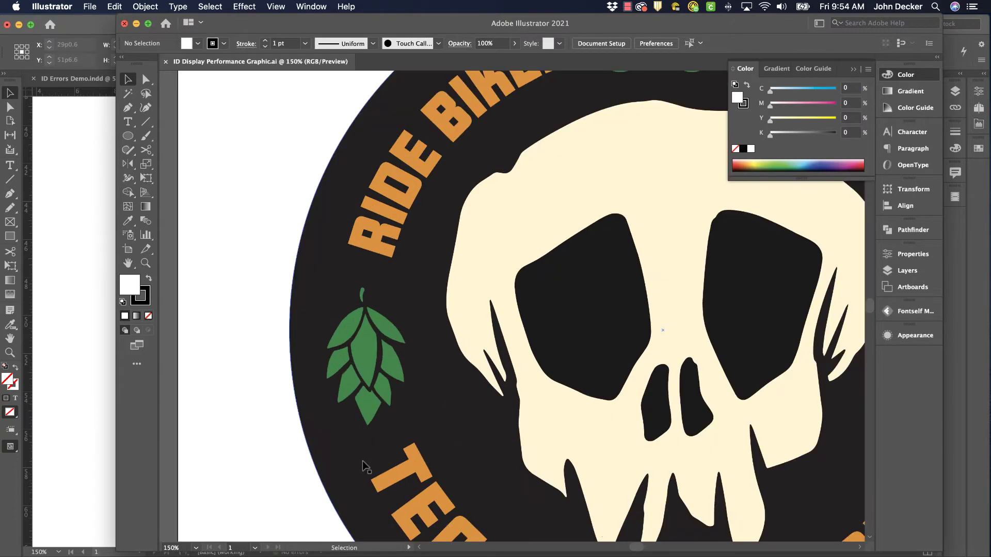
click(82, 289)
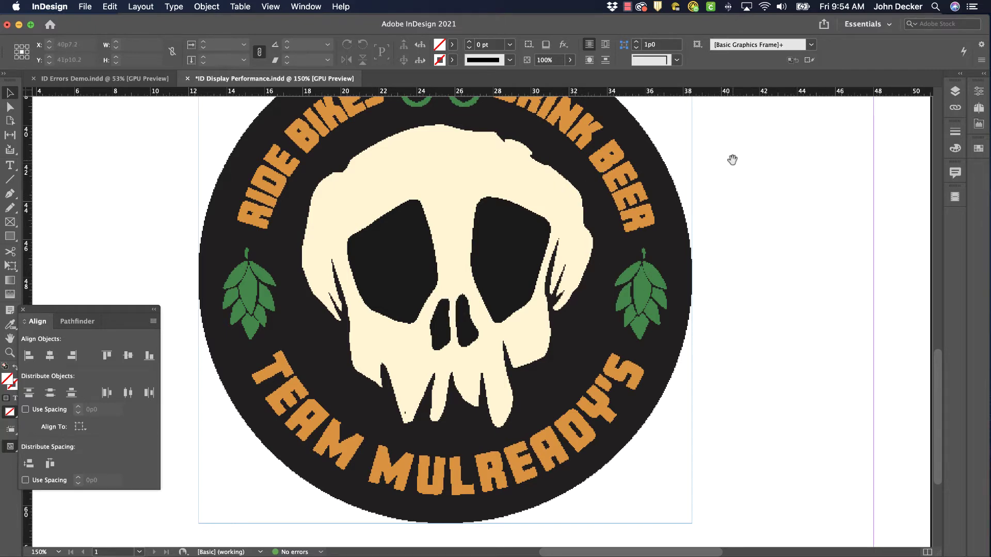
scroll(730, 160, up, 5)
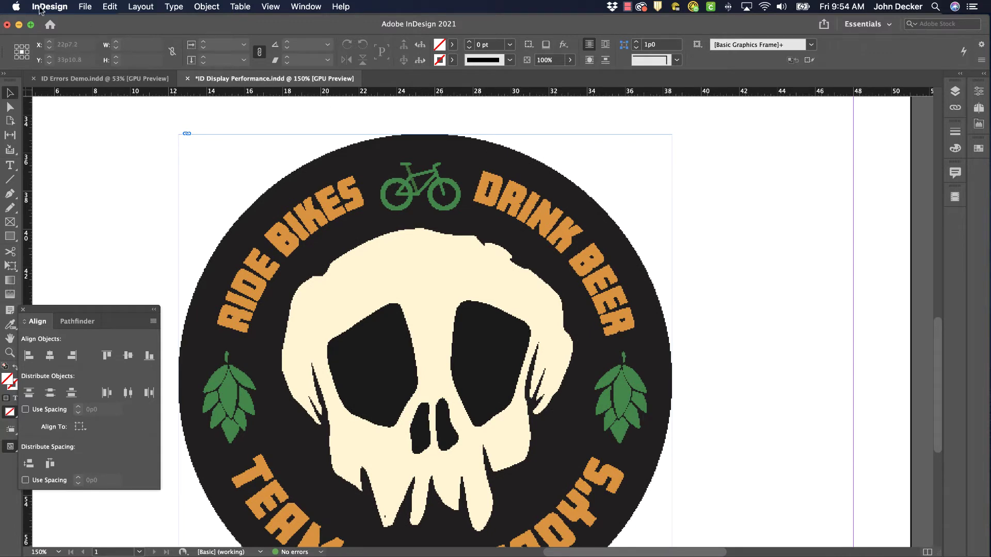
click(271, 8)
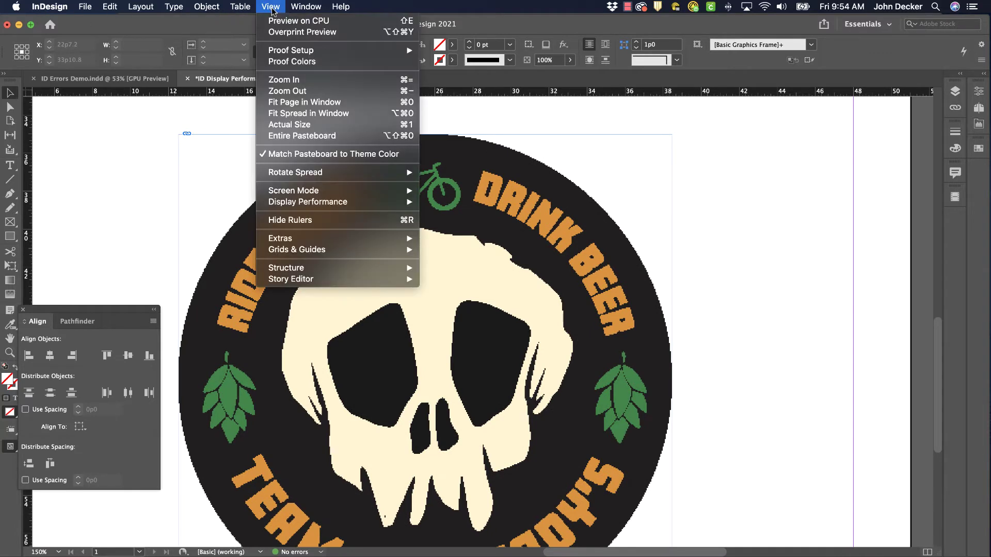
mouse_move(302, 202)
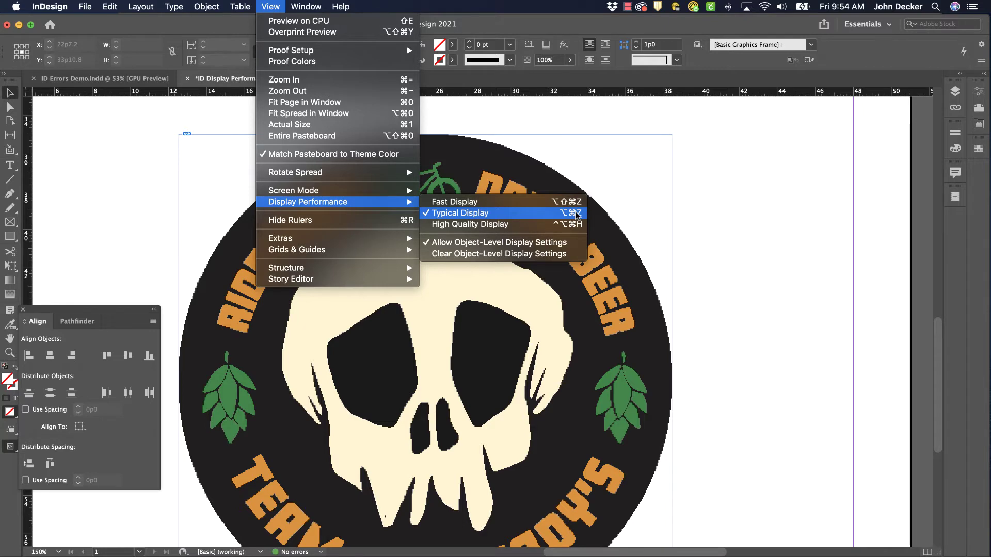
click(748, 188)
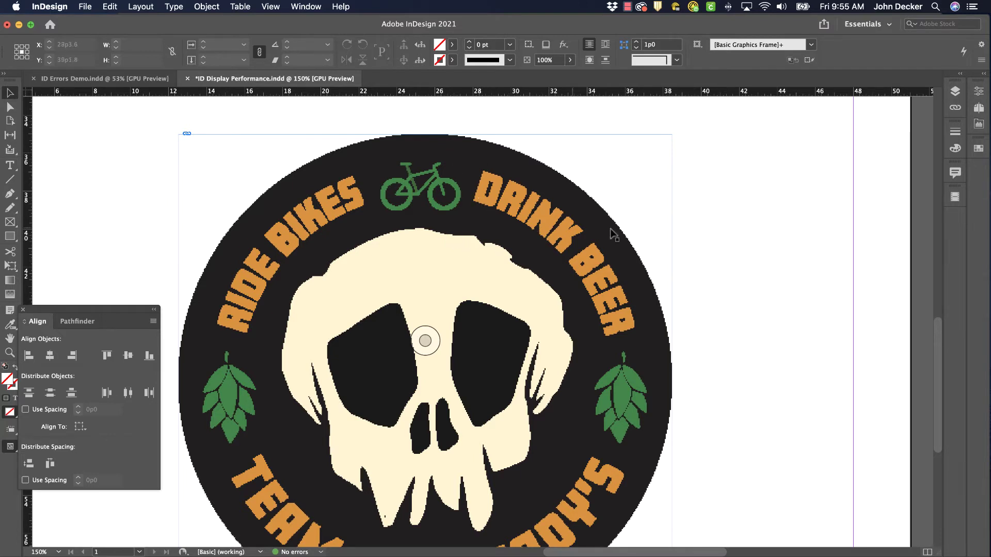
Select the skull logo frame and set Display Performance to High Quality Display
click(586, 207)
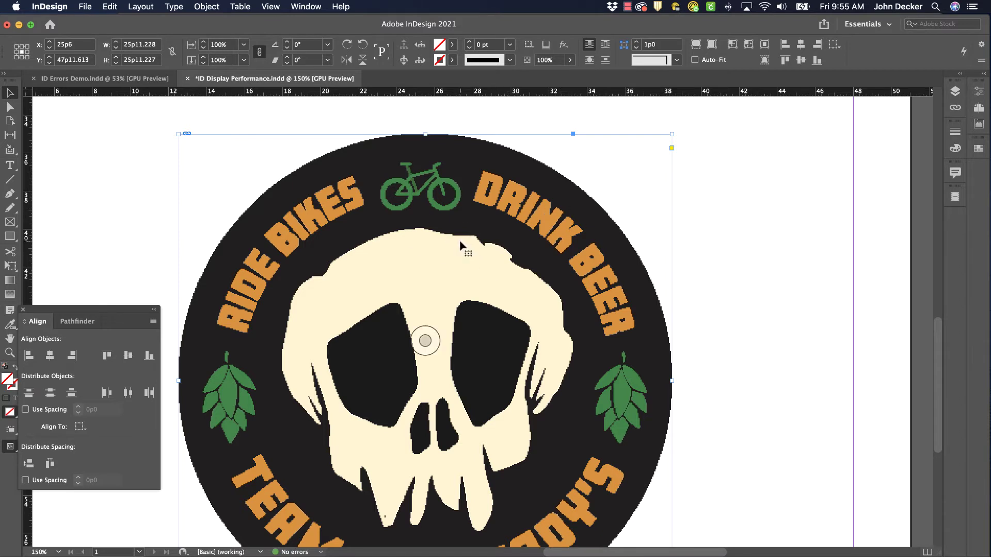
click(269, 8)
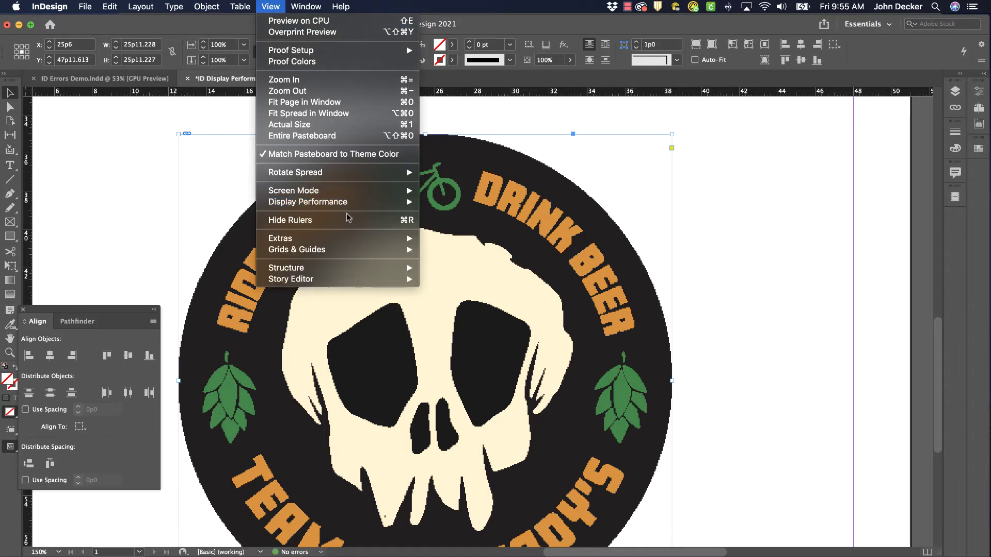
mouse_move(343, 206)
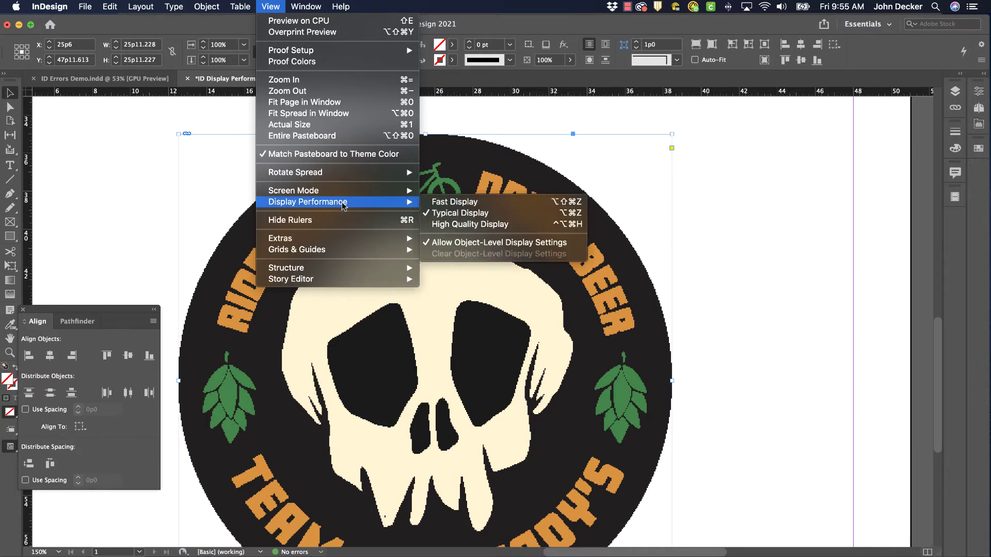
click(491, 225)
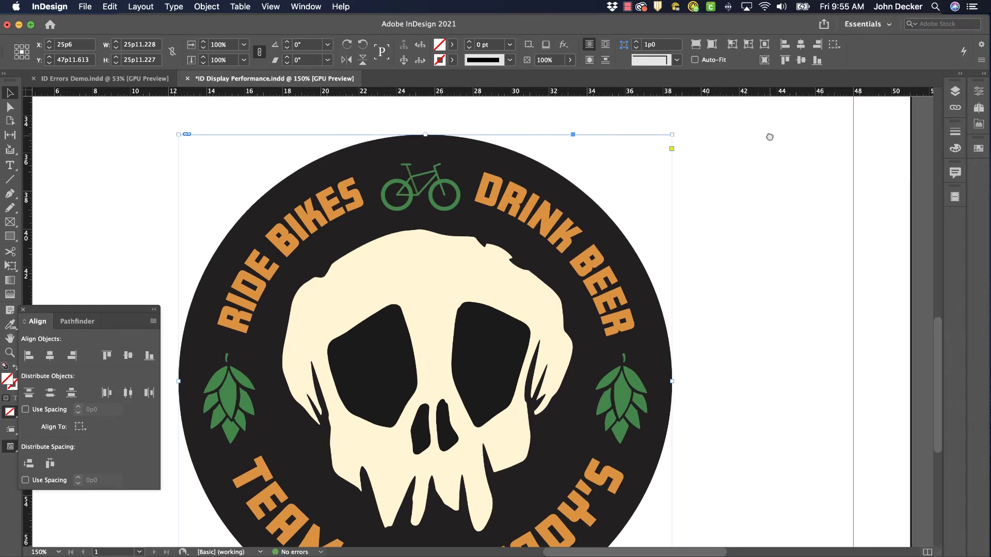
Zoom toward the fish photo, check the current display quality setting, and deselect the photo
scroll(744, 172, up, 10)
scroll(723, 352, up, 3)
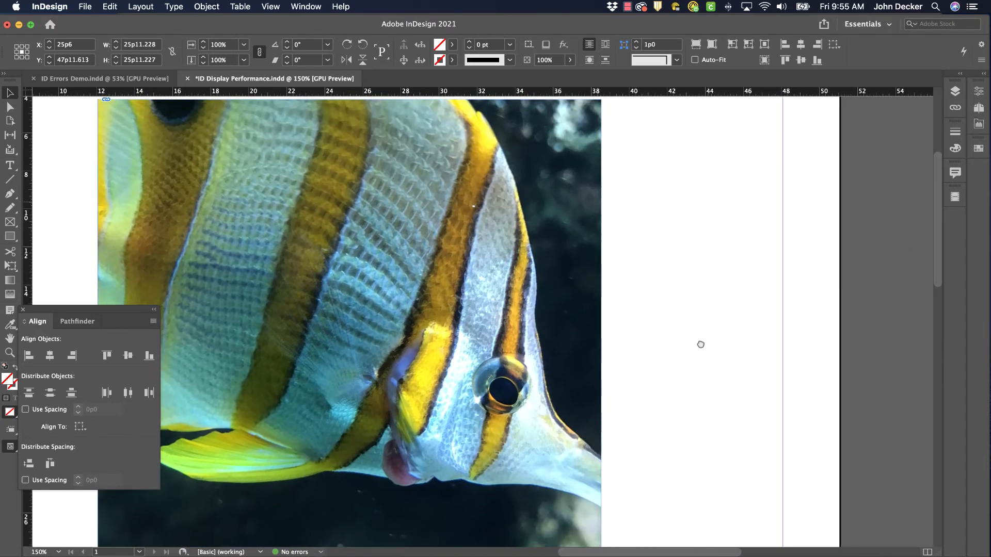
click(271, 7)
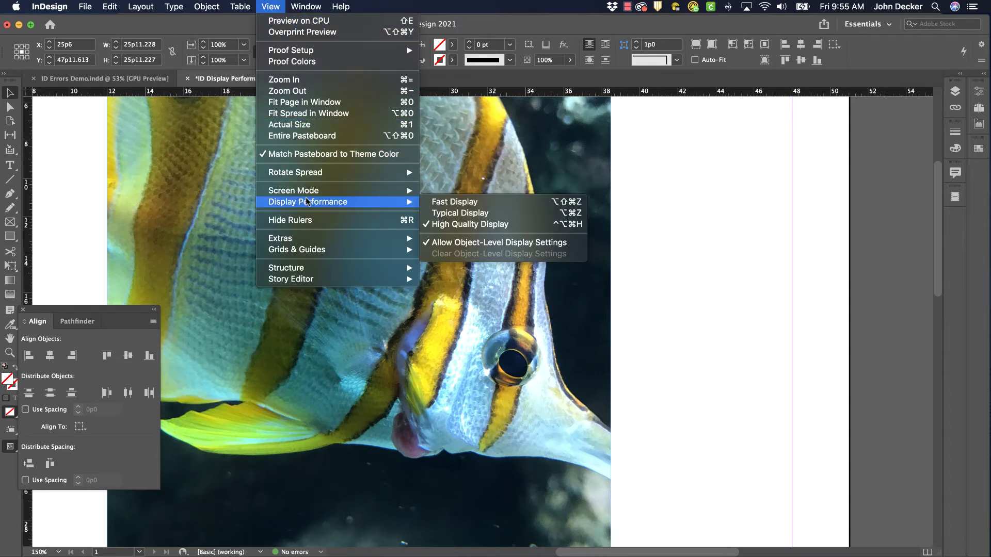
click(459, 213)
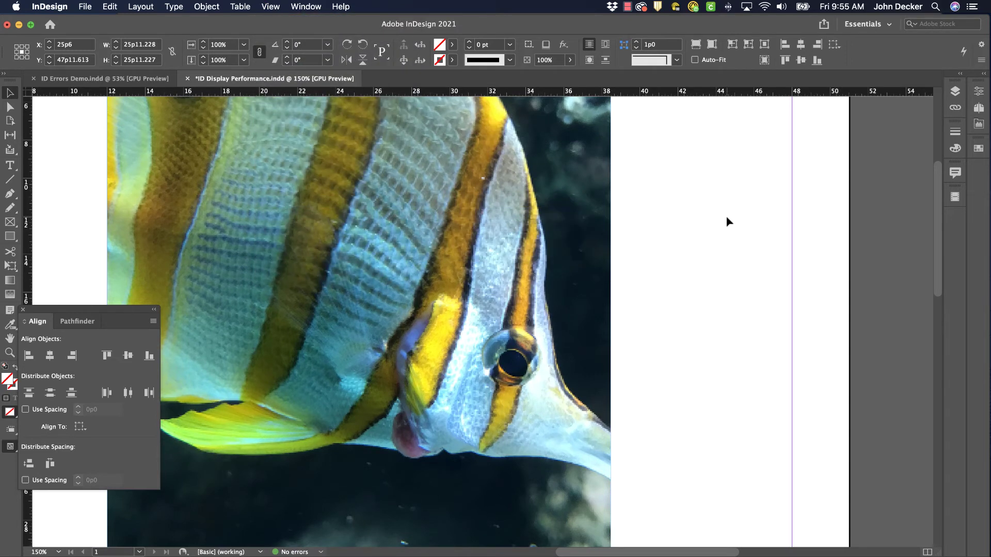
click(728, 222)
Magnify the fish photo to 400% and switch to High Quality Display
key(super+equal)
key(super+equal)
key(super+equal)
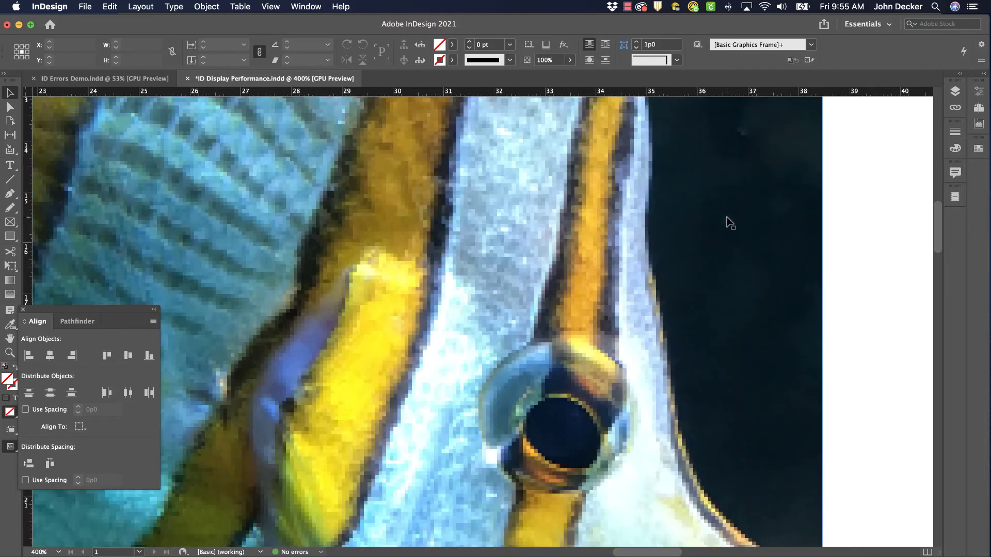
scroll(726, 221, down, 5)
scroll(717, 136, down, 1)
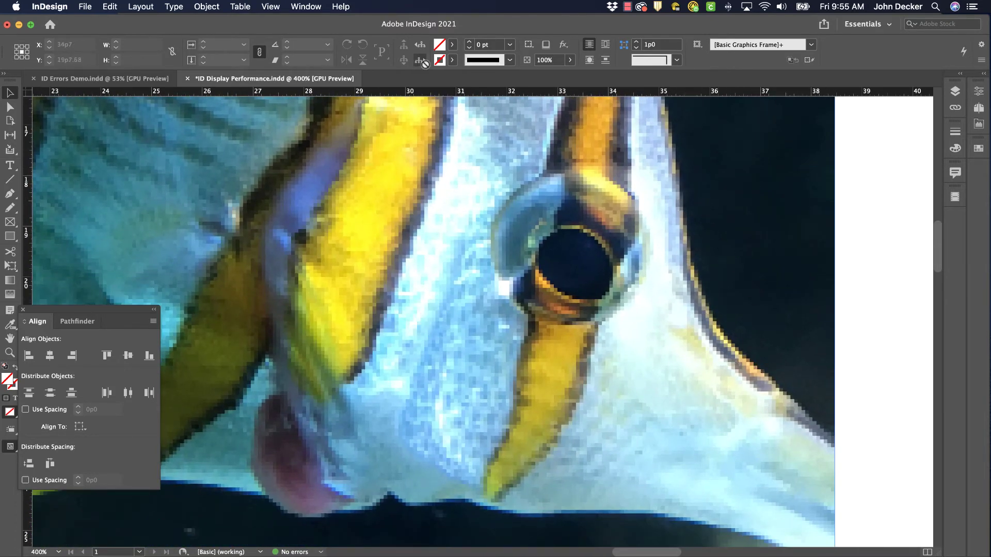
click(272, 7)
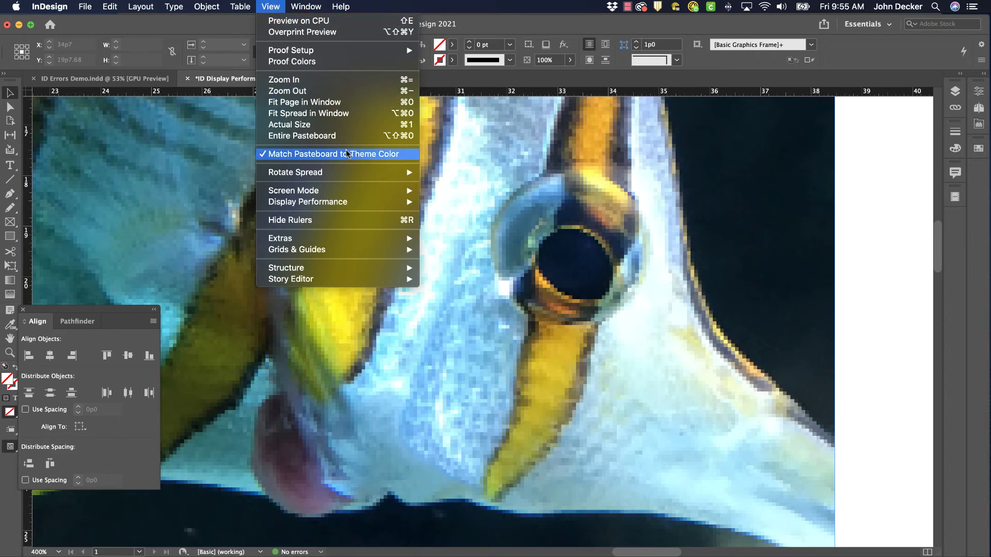
mouse_move(370, 202)
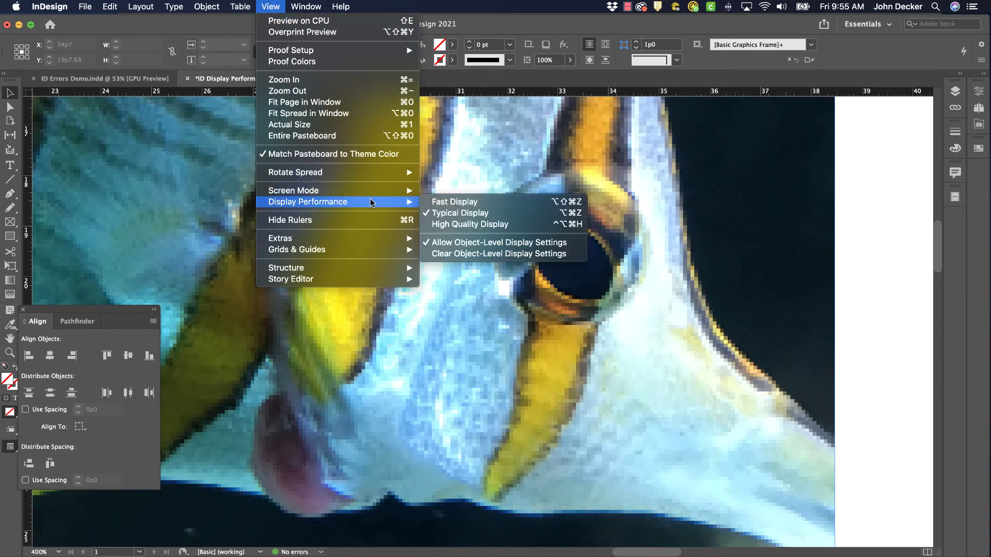
click(464, 225)
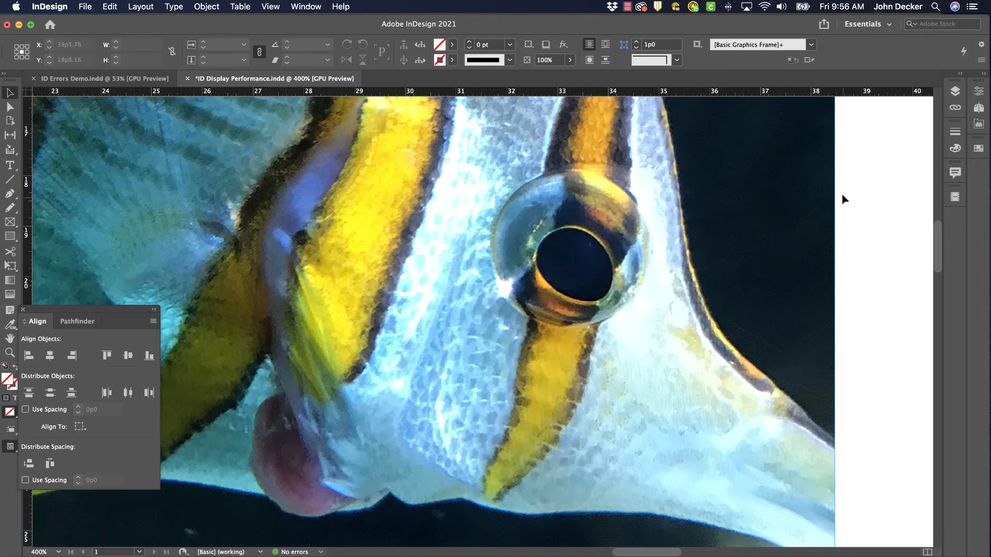
Zoom out to 75% and pan so the skull logo sits below the fish photo
key(super+minus)
key(super+minus)
key(super+minus)
key(super+minus)
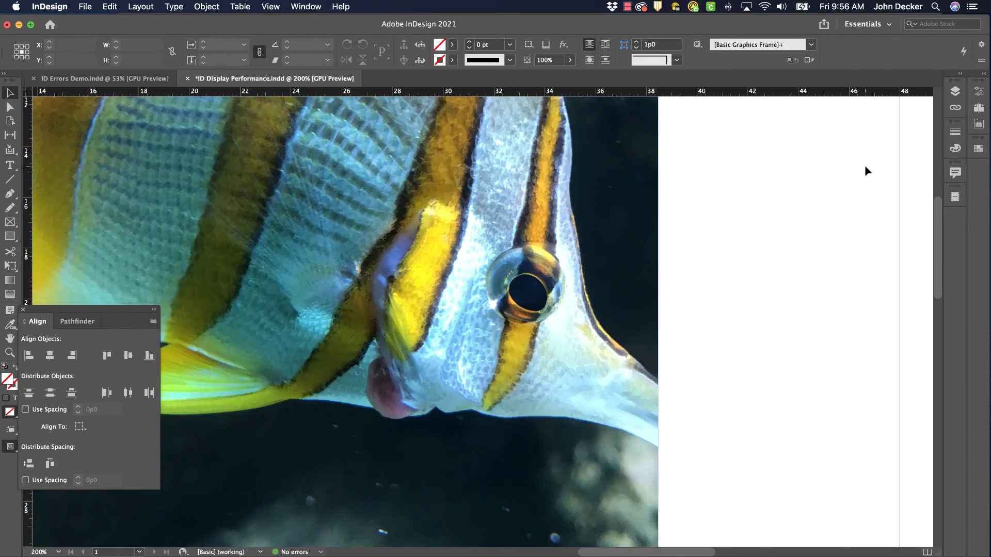
key(super+minus)
key(super+minus)
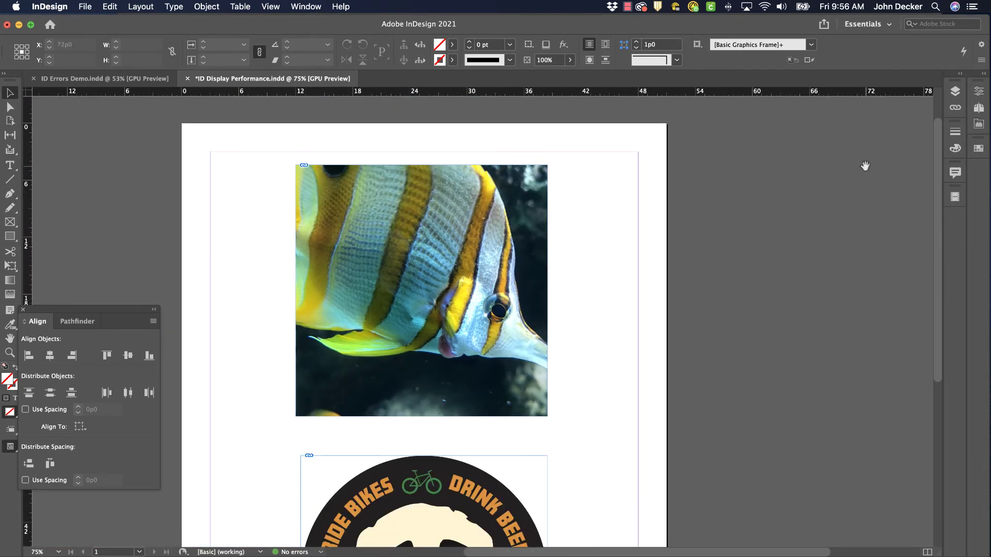
drag(672, 354, 675, 193)
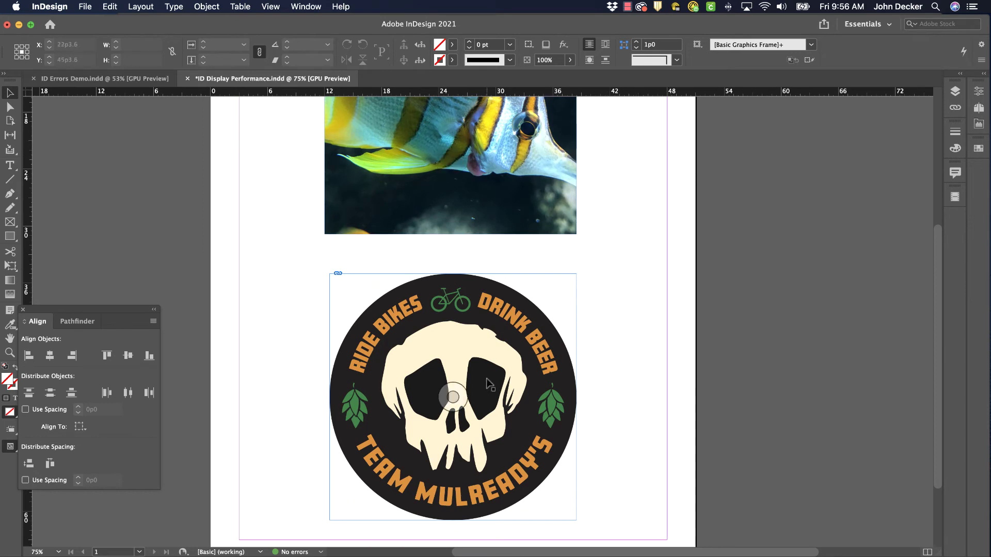
Set Display Performance back to Typical Display
click(272, 8)
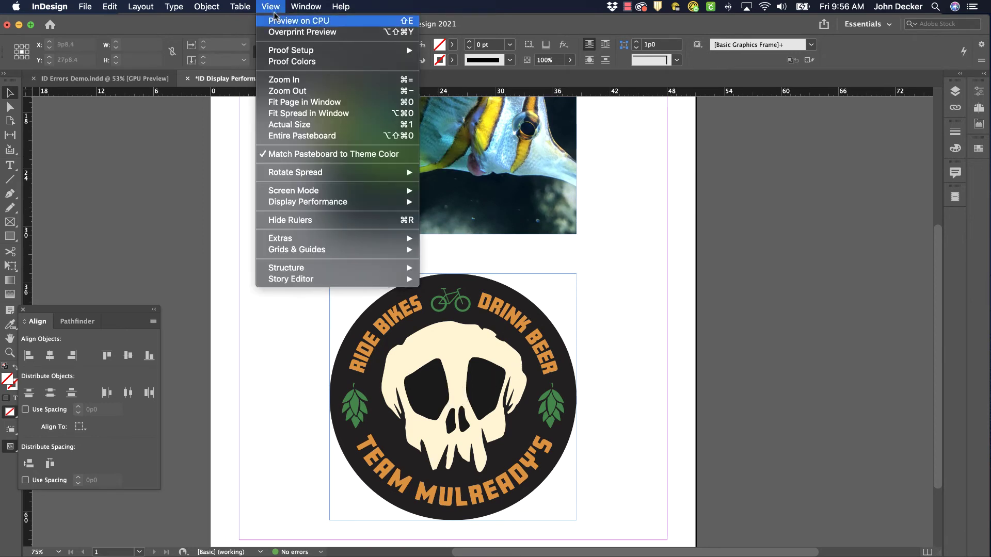
mouse_move(325, 204)
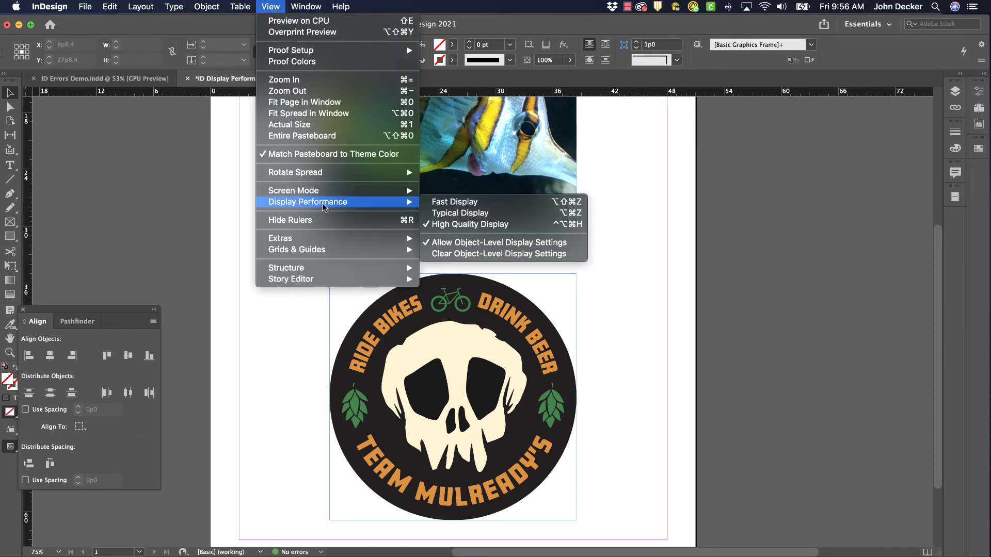
click(479, 216)
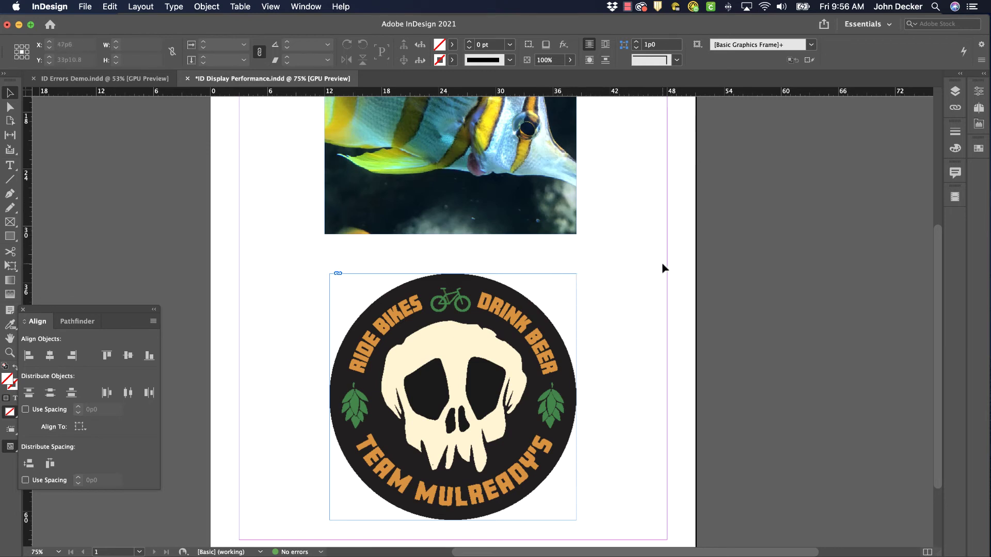
Switch to Fast Display showing grey placeholders, then back to High Quality Display
click(270, 6)
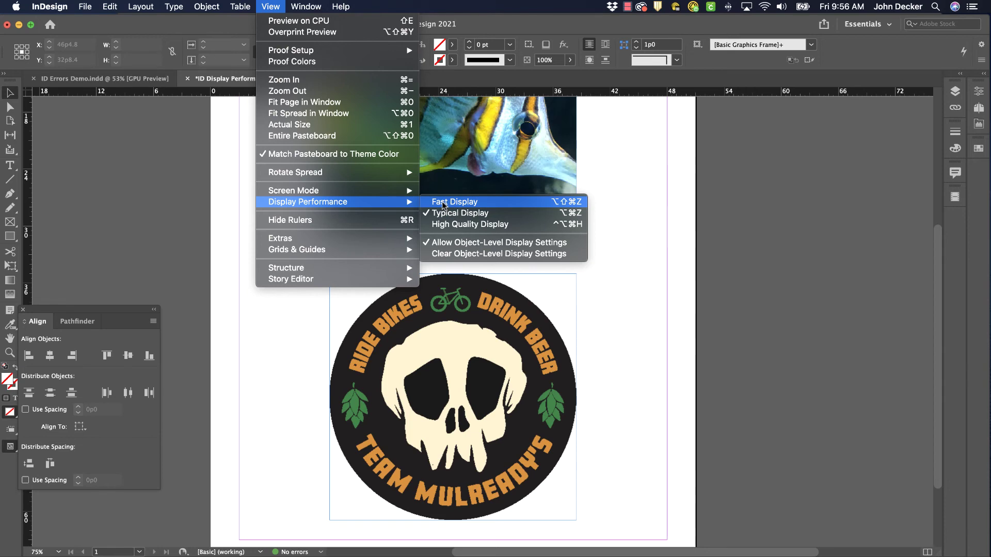
click(443, 205)
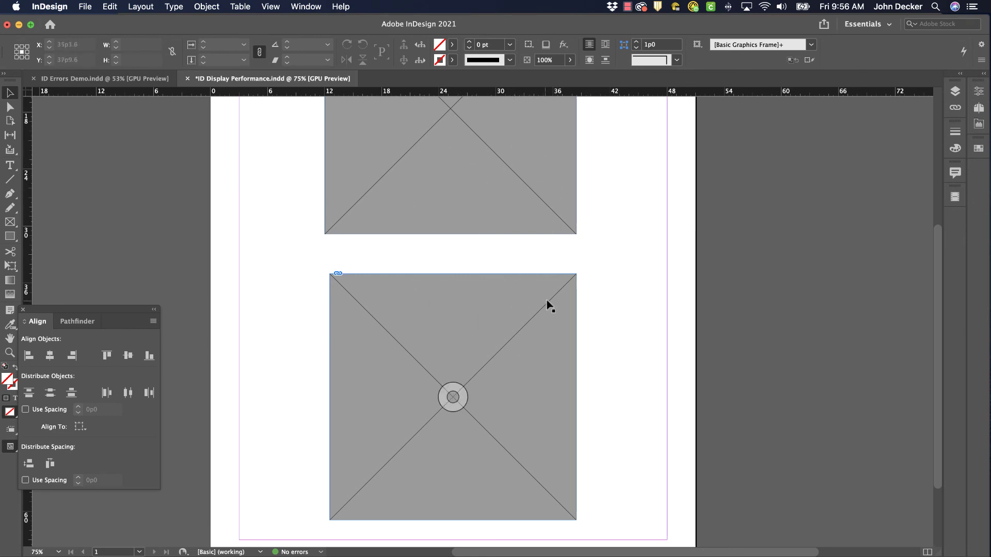
click(270, 6)
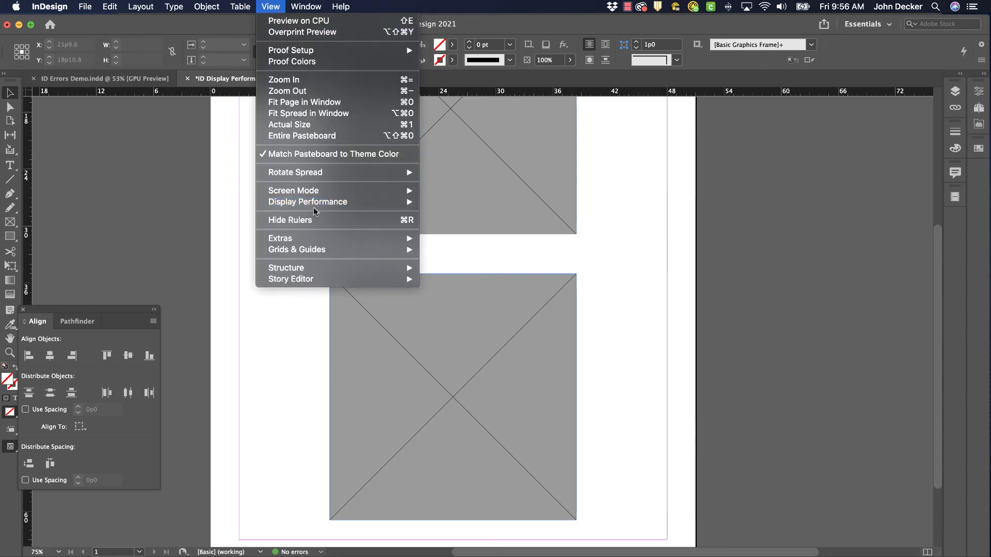
mouse_move(312, 205)
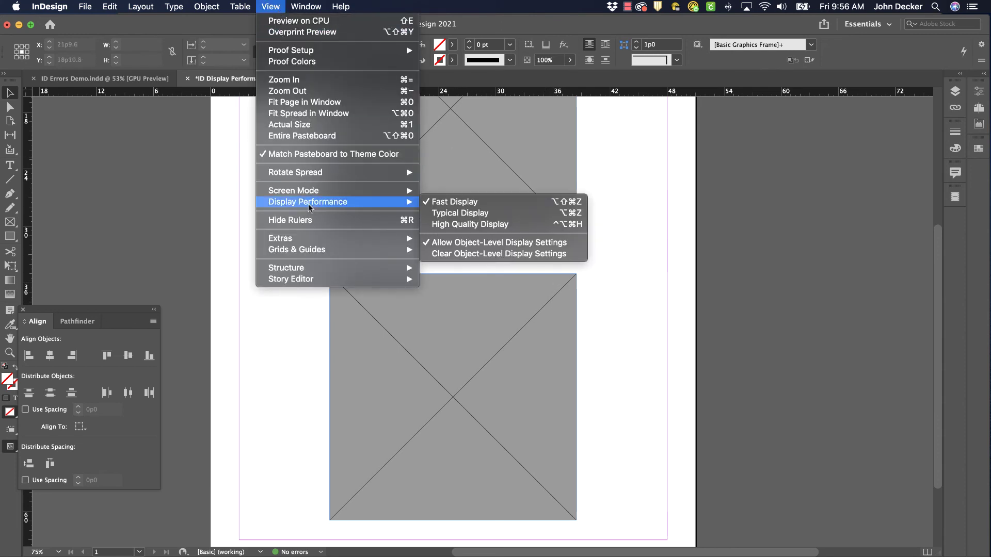
click(451, 225)
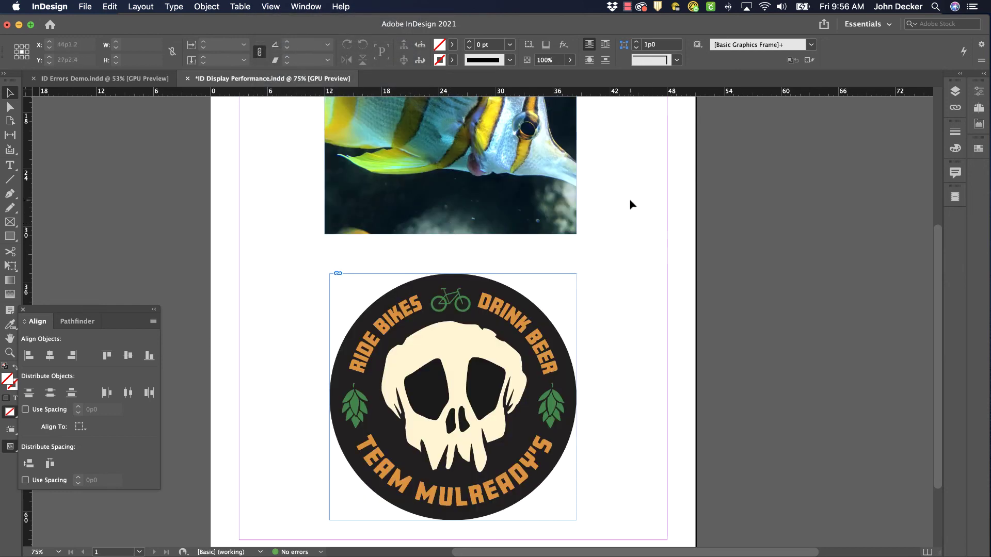